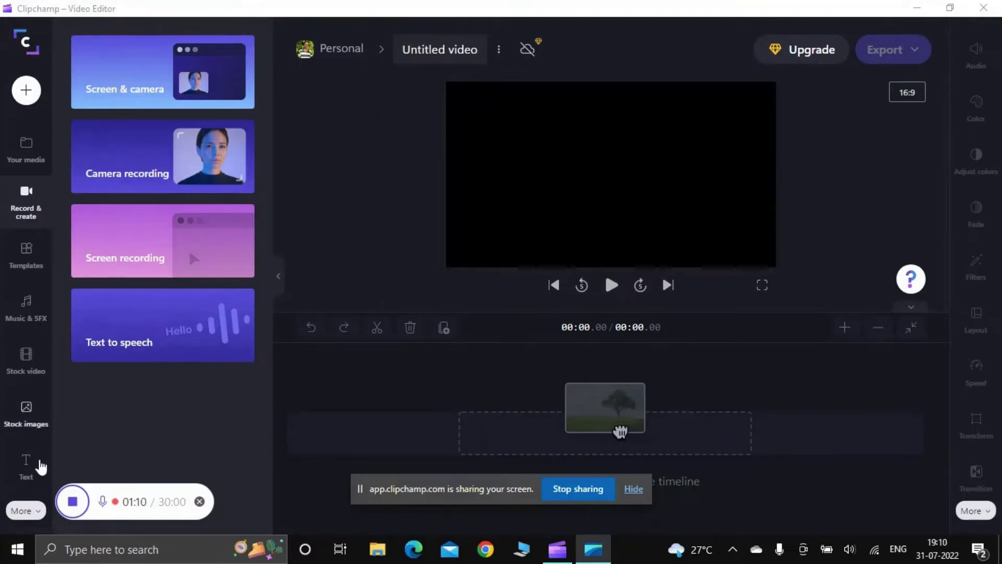
{"action": "left_click", "coordinate": [21, 547]}
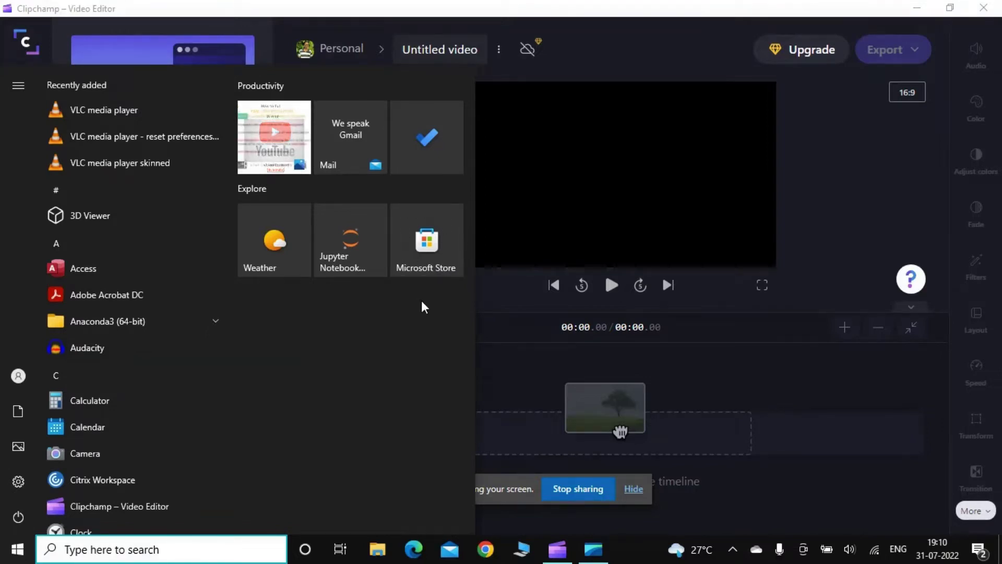
{"action": "key", "text": "Escape"}
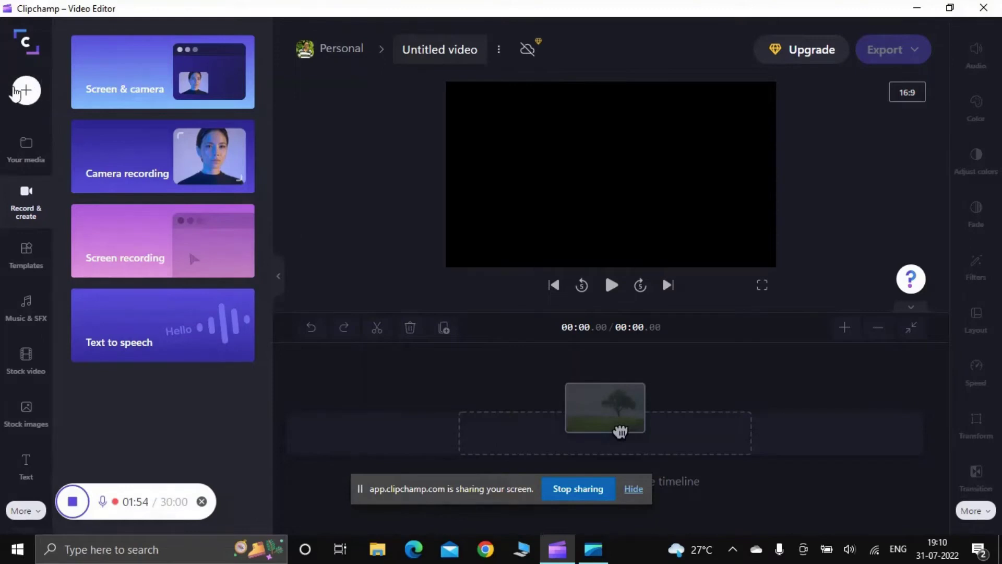
Step: Import the Needle rock view point-Windy Noise video from the Desktop folder into the project media
{"action": "left_click", "coordinate": [25, 93]}
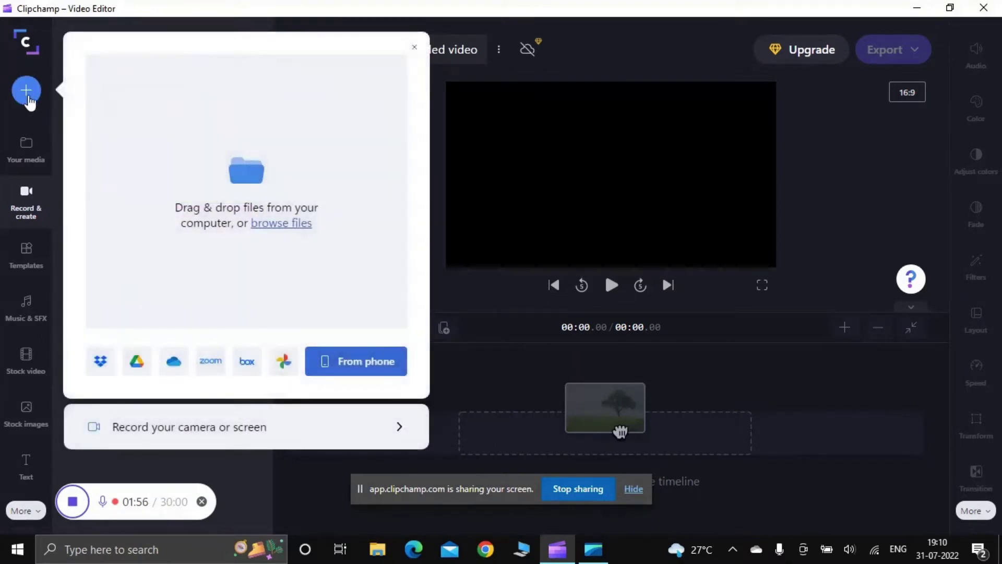
{"action": "left_click", "coordinate": [296, 224]}
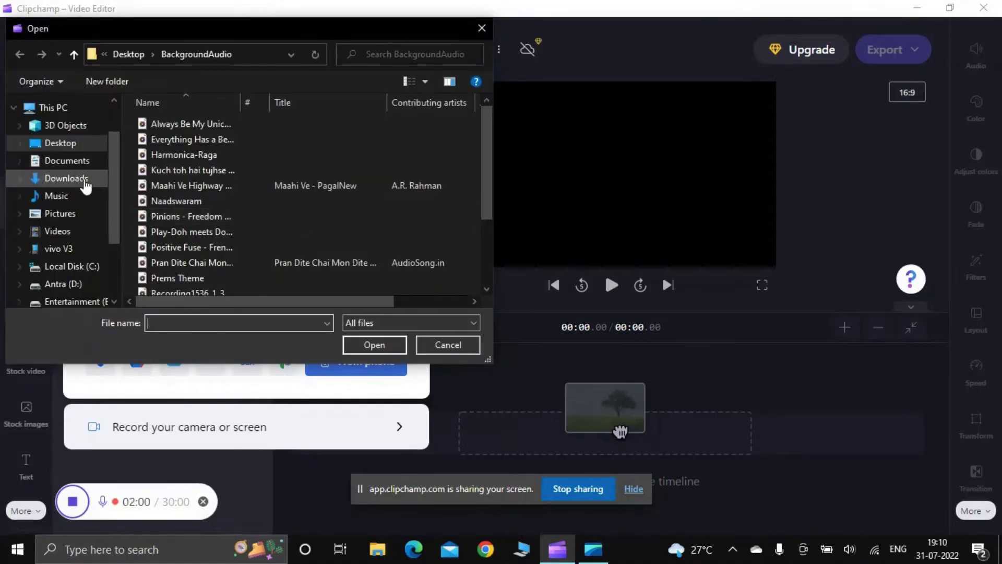
{"action": "left_click", "coordinate": [61, 145]}
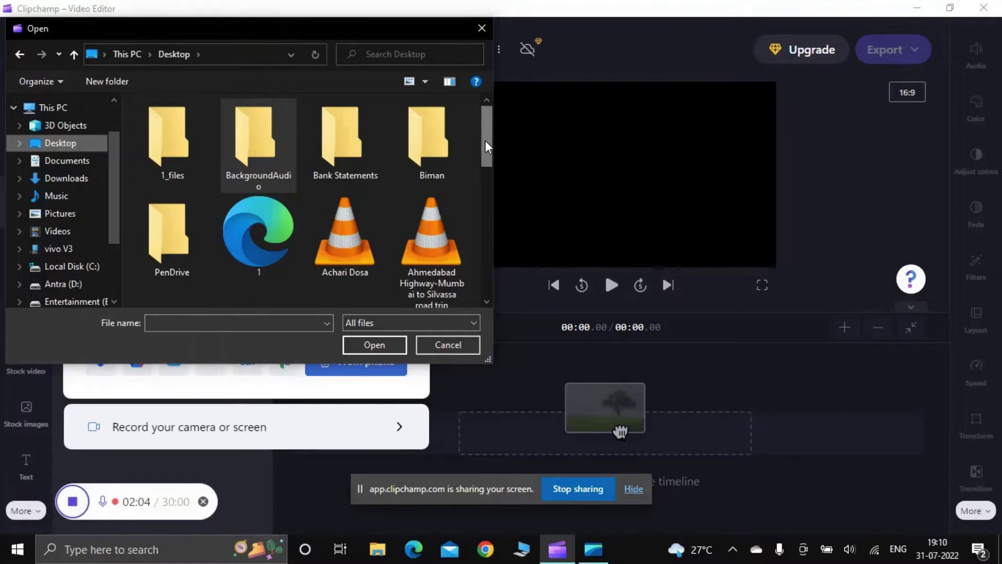
{"action": "left_click_drag", "start_coordinate": [484, 140], "coordinate": [481, 243]}
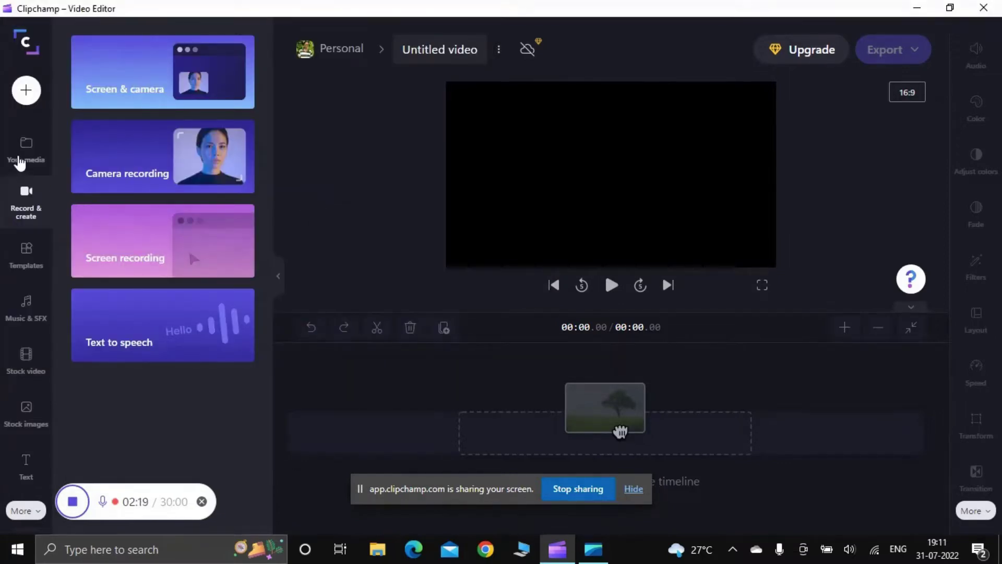
Step: Import the Savannah Sunshine audio track from the BackgroundAudio folder on the Desktop
{"action": "left_click", "coordinate": [26, 91]}
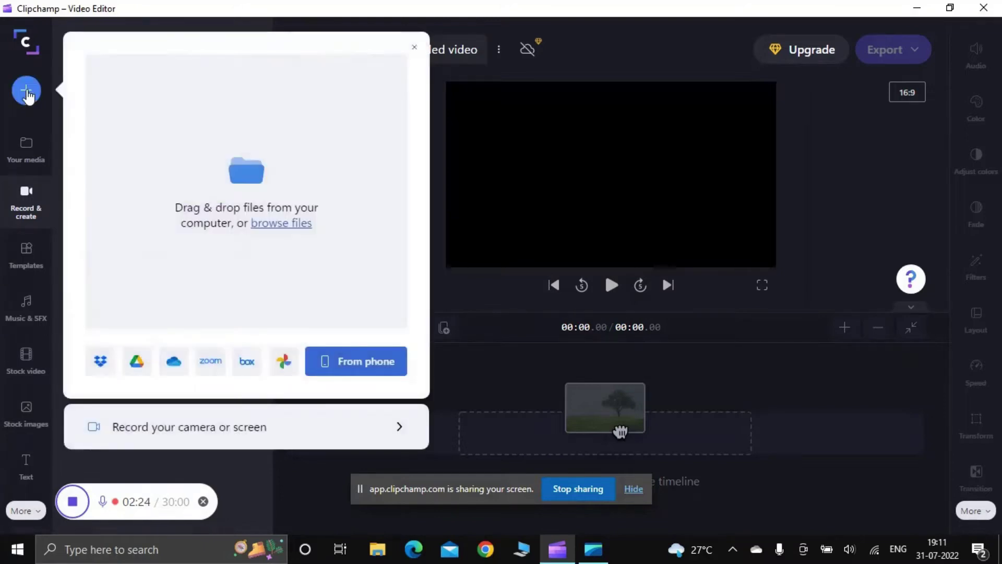
{"action": "left_click", "coordinate": [301, 225]}
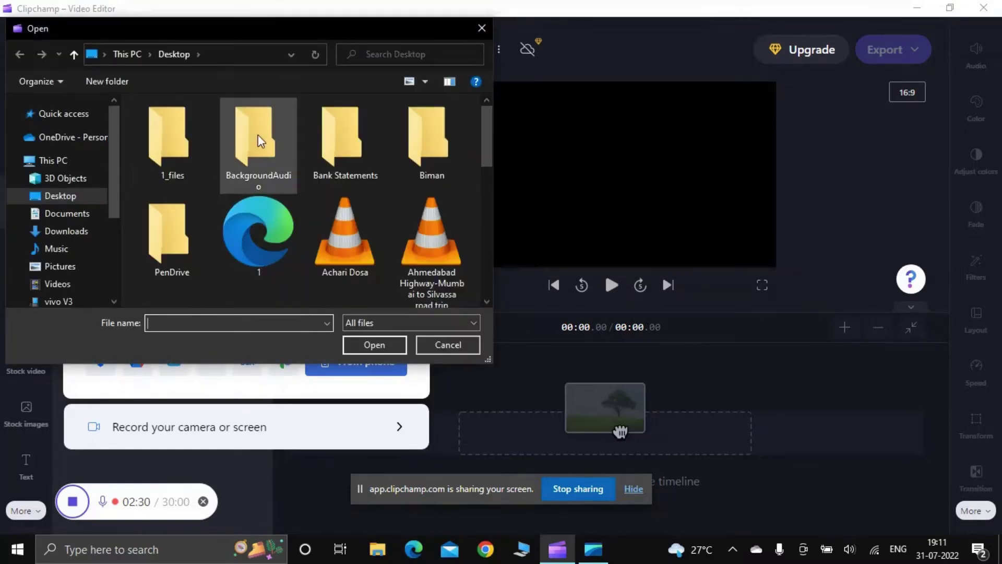
{"action": "left_click", "coordinate": [253, 132]}
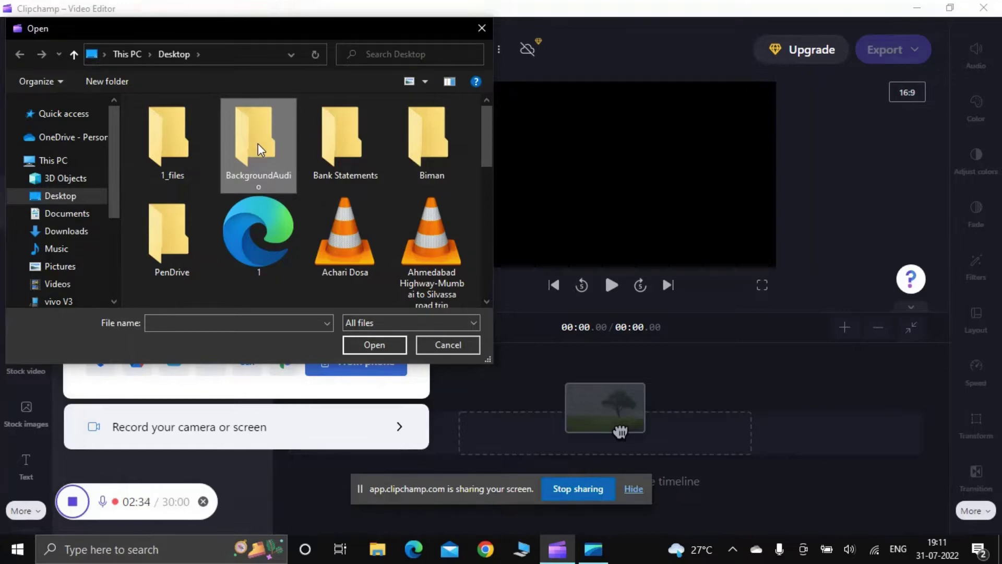
{"action": "double_click", "coordinate": [258, 144]}
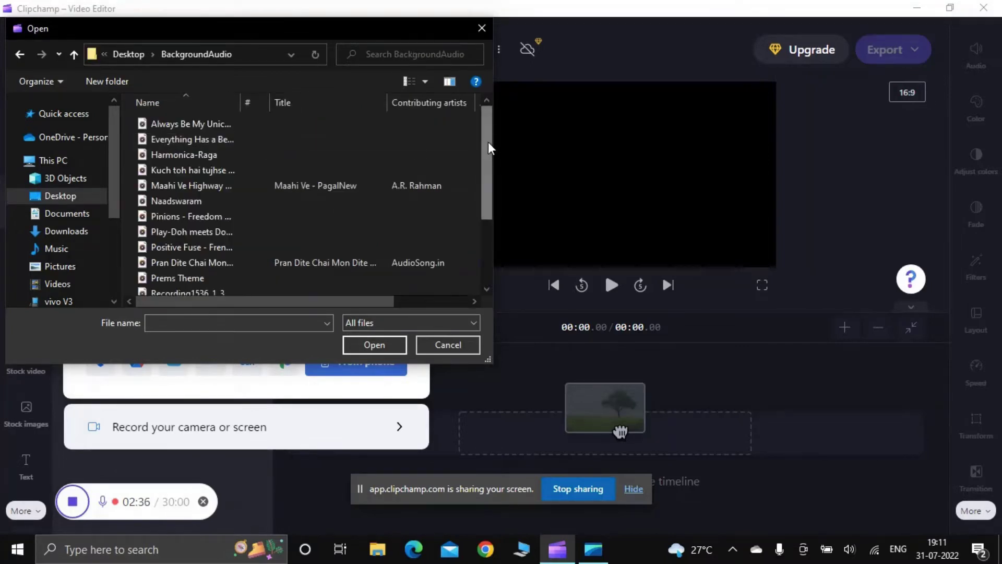
{"action": "left_click_drag", "start_coordinate": [488, 142], "coordinate": [481, 214]}
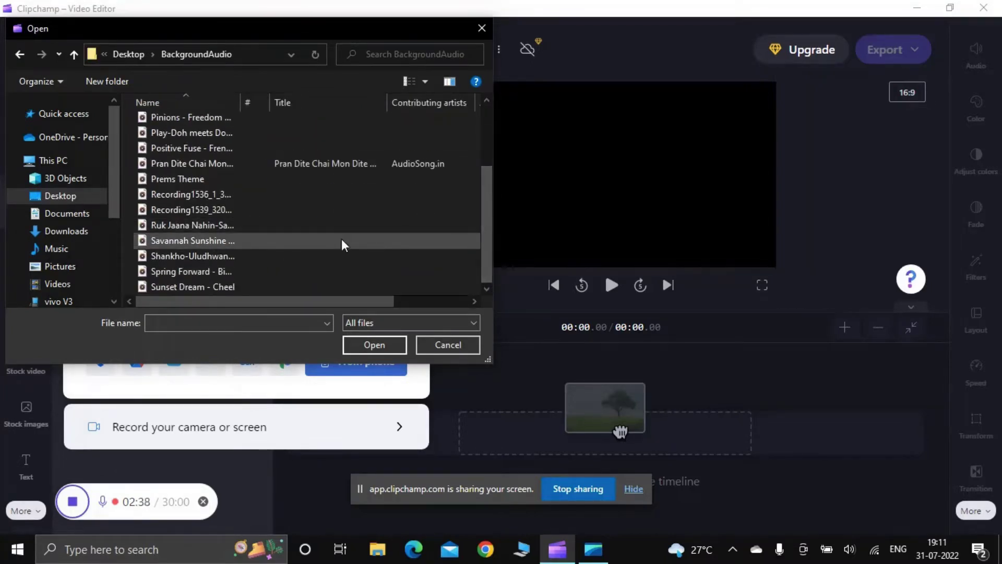
{"action": "left_click", "coordinate": [211, 240]}
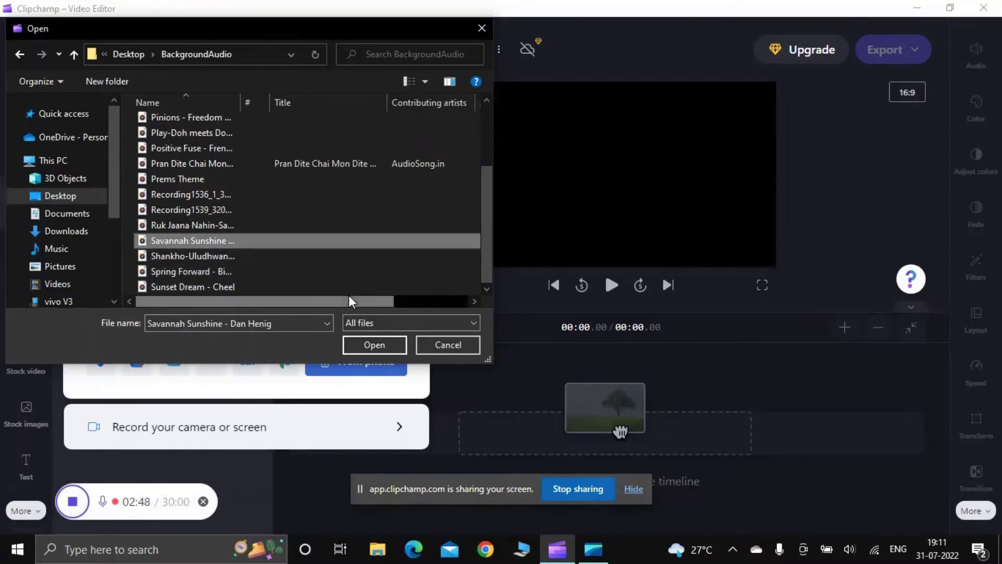
{"action": "left_click", "coordinate": [368, 343]}
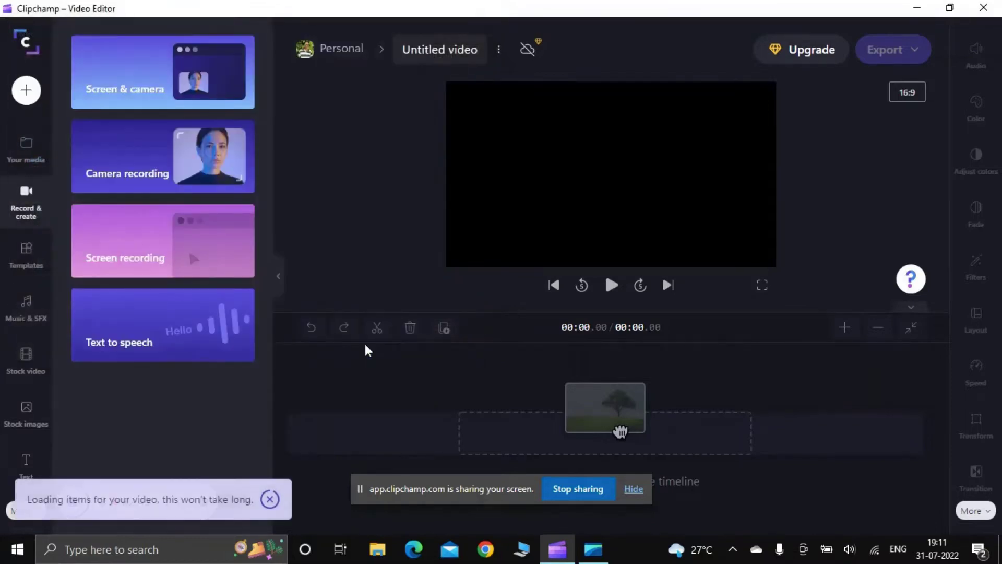
Step: Place the Needle rock view point video from the project media at the start of the timeline and play it through
{"action": "left_click", "coordinate": [27, 151]}
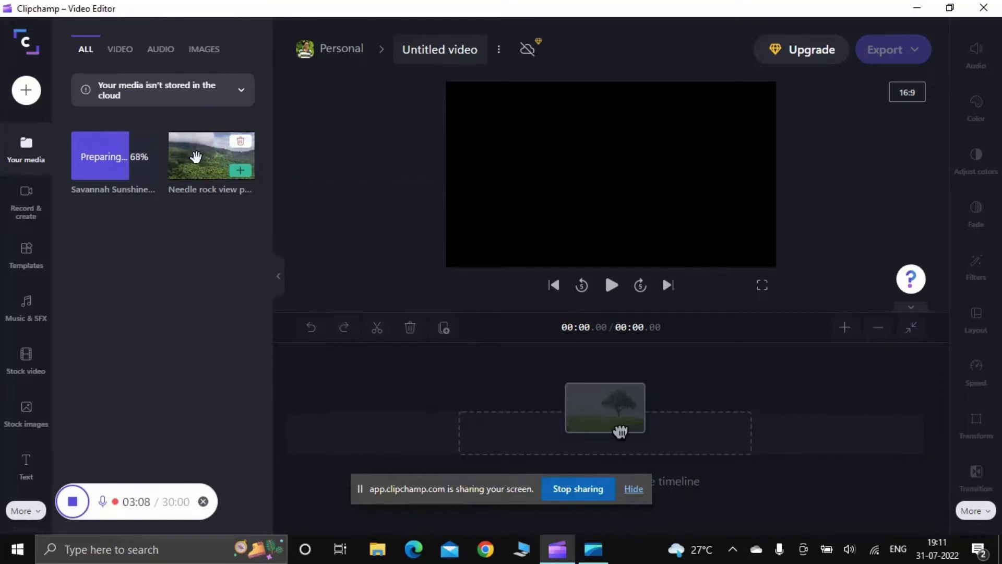
{"action": "left_click_drag", "start_coordinate": [196, 157], "coordinate": [553, 167]}
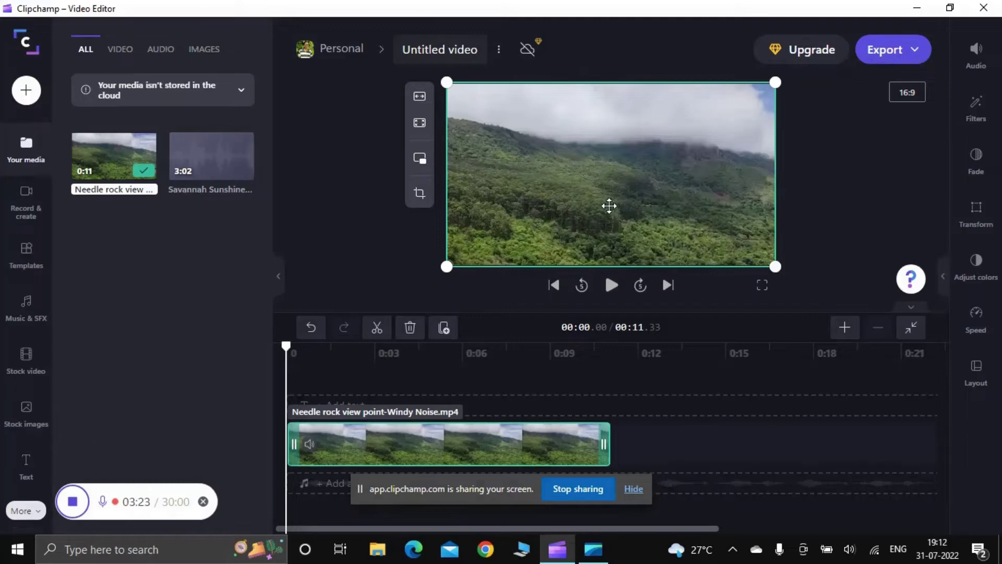
{"action": "left_click", "coordinate": [611, 285]}
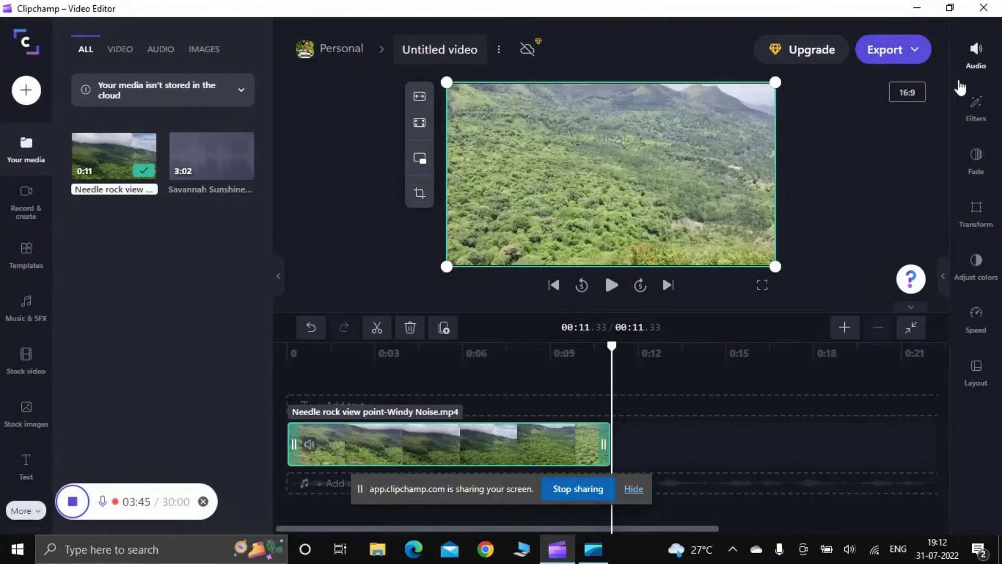
Step: Separate the audio from the Needle rock video clip and delete the detached audio from the timeline
{"action": "left_click", "coordinate": [976, 53]}
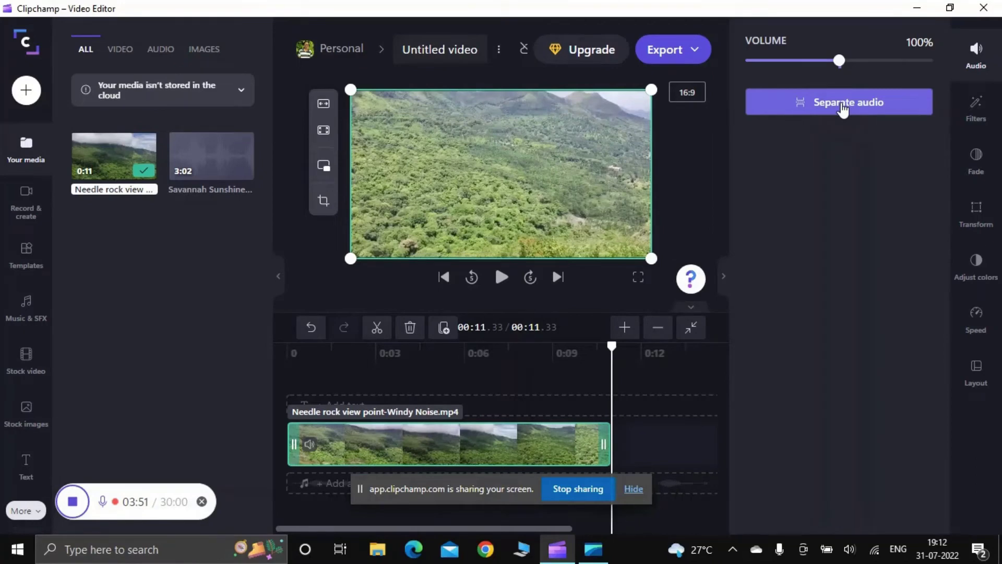
{"action": "left_click", "coordinate": [843, 107]}
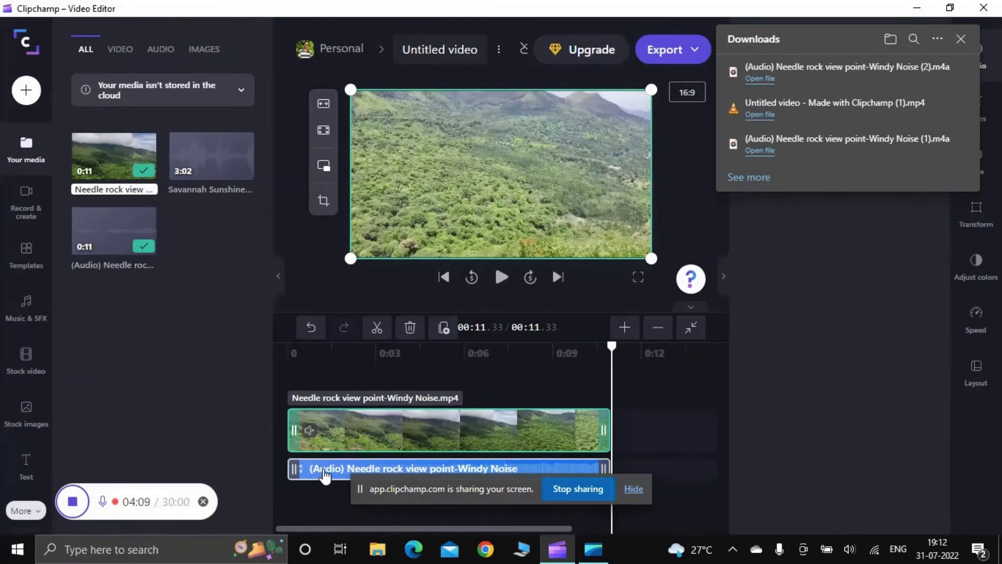
{"action": "left_click", "coordinate": [324, 473]}
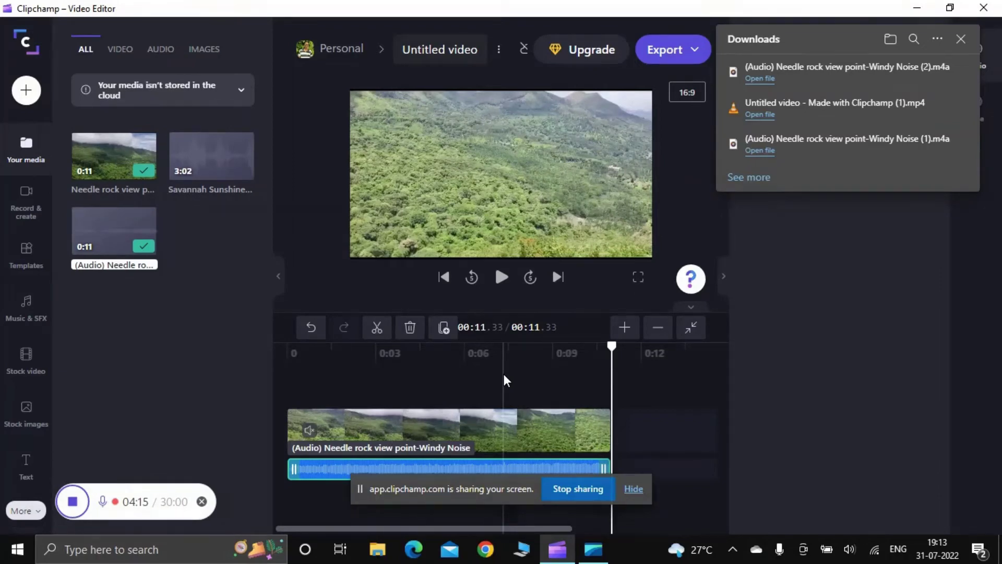
{"action": "key", "text": "Delete"}
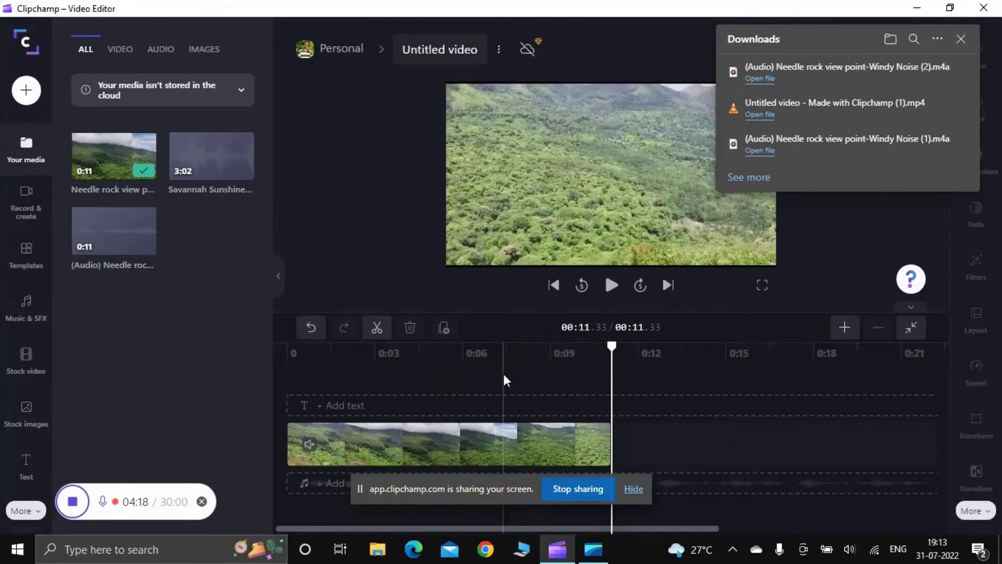
Step: Show the newly downloaded Needle rock audio file in its Downloads folder, and close the folder window
{"action": "mouse_move", "coordinate": [821, 139]}
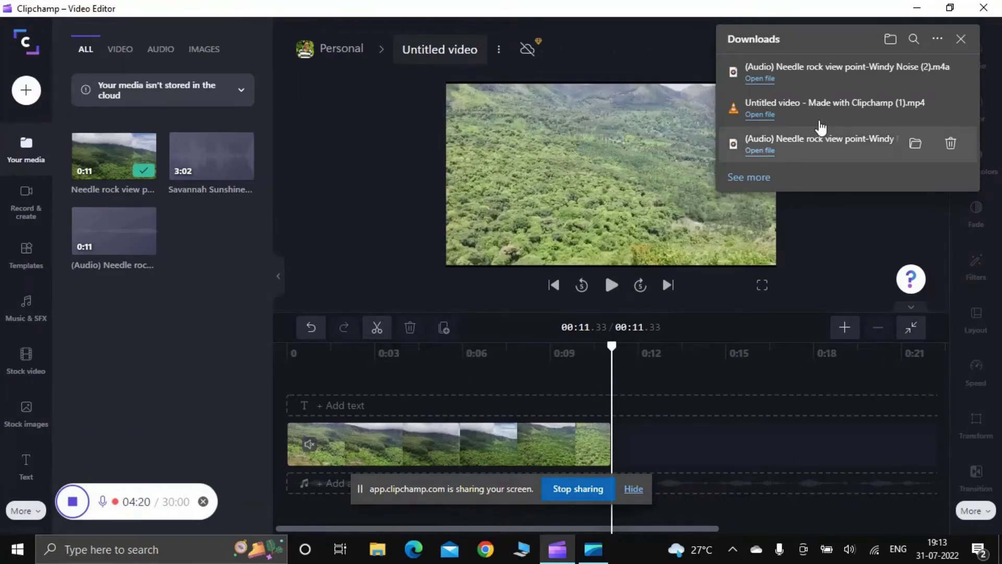
{"action": "mouse_move", "coordinate": [790, 68]}
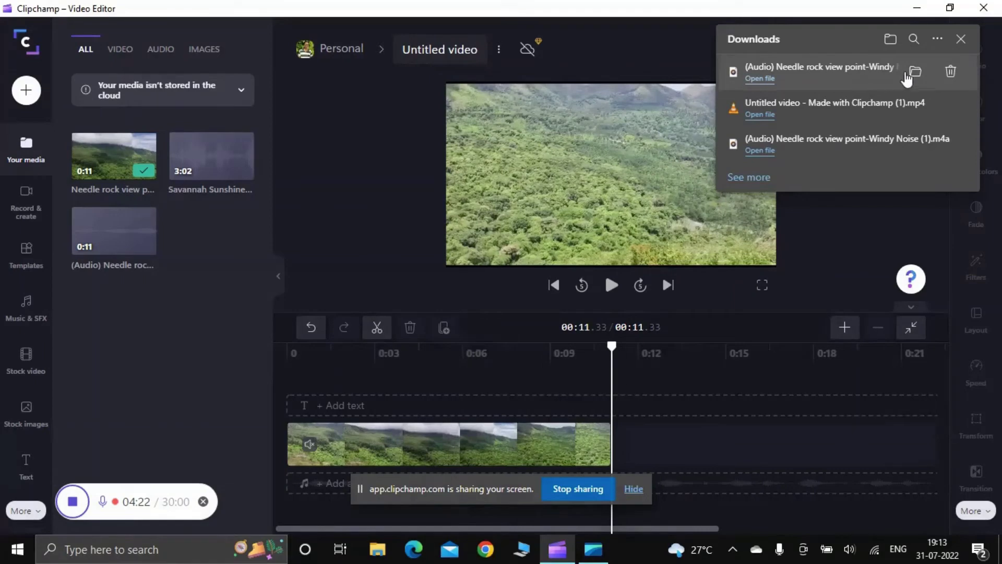
{"action": "left_click", "coordinate": [917, 74]}
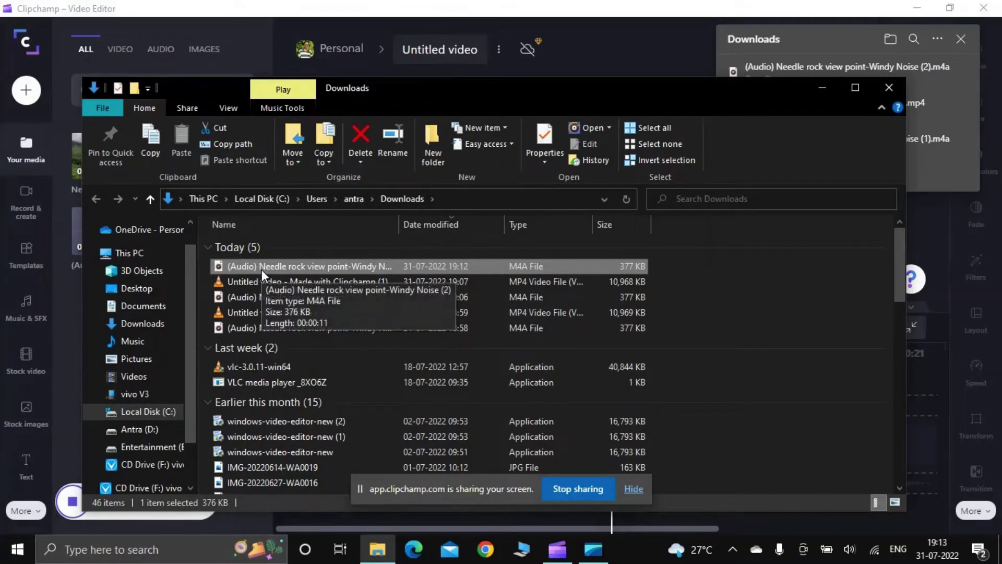
{"action": "left_click", "coordinate": [888, 89]}
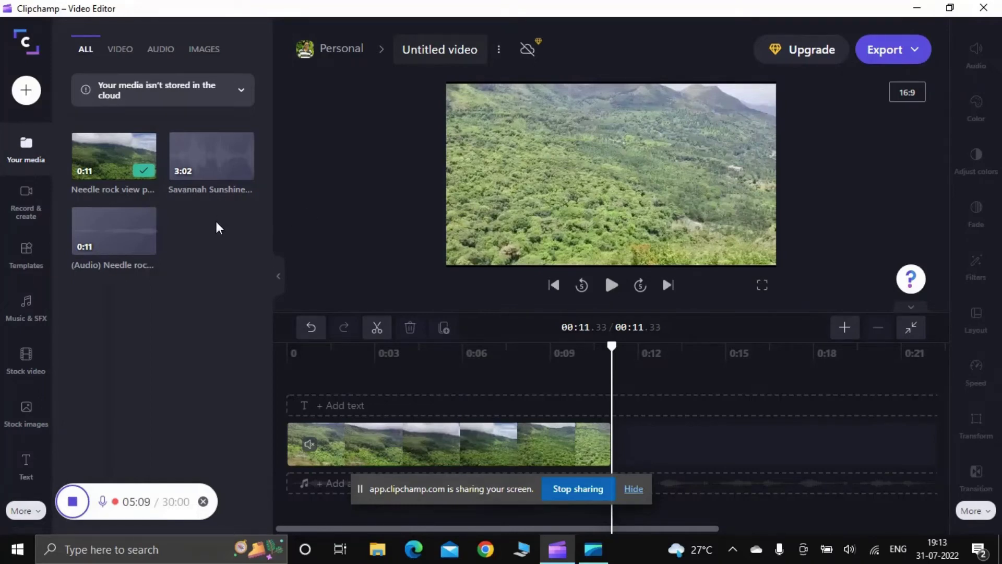
Step: Add the Savannah Sunshine track to the timeline and align its start with the beginning of the video clip
{"action": "mouse_move", "coordinate": [214, 172]}
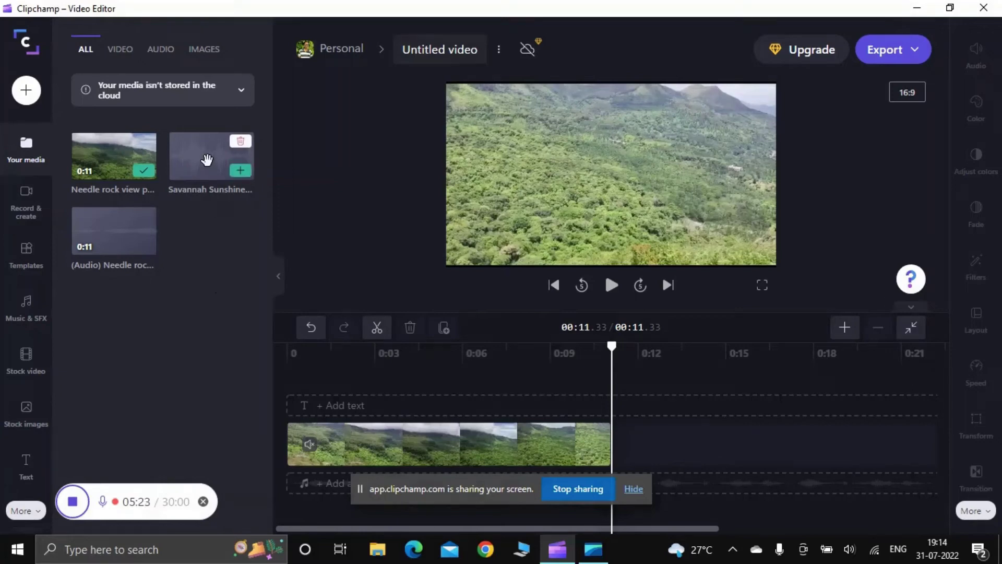
{"action": "left_click_drag", "start_coordinate": [207, 159], "coordinate": [605, 167]}
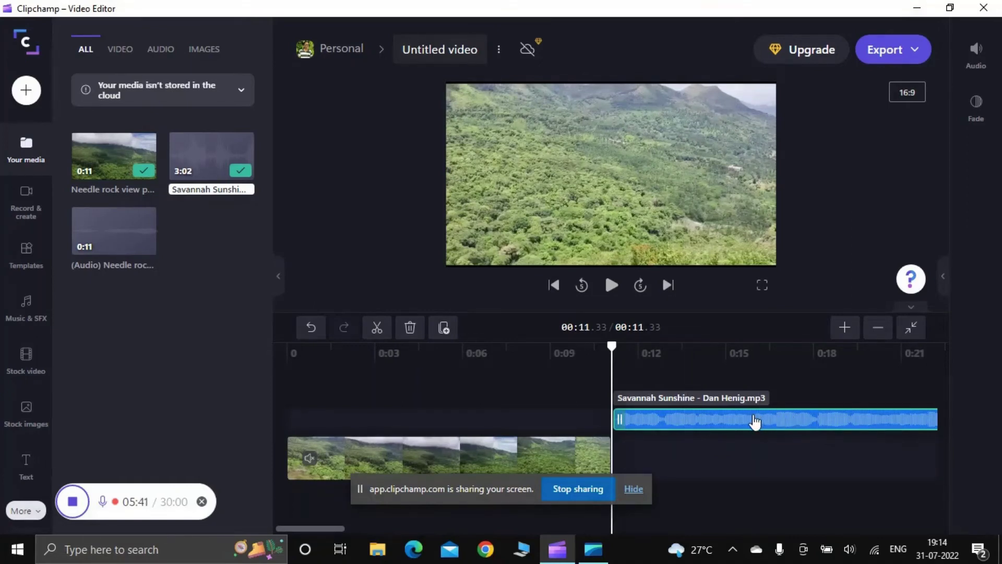
{"action": "left_click_drag", "start_coordinate": [754, 420], "coordinate": [402, 413]}
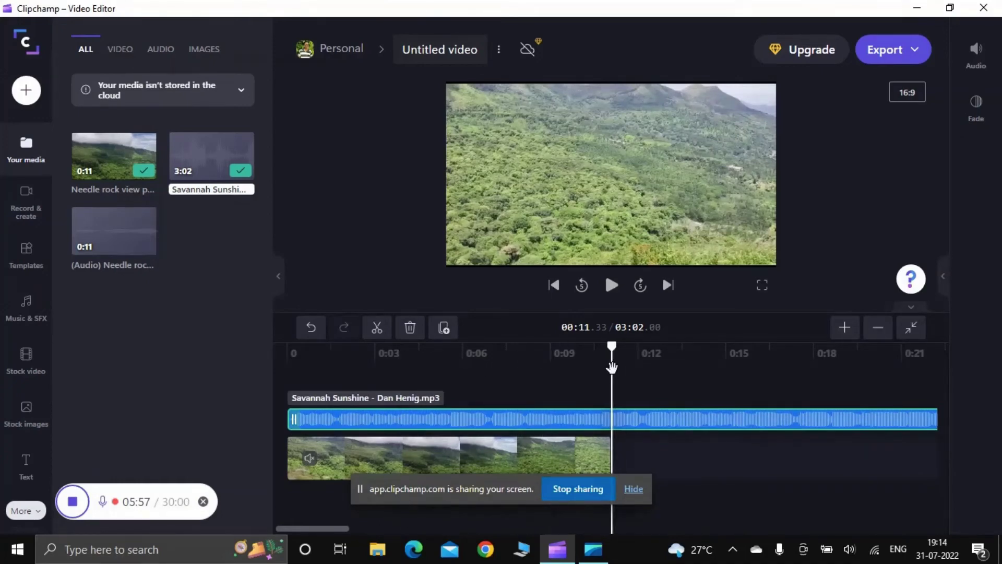
Step: Split the Savannah Sunshine track at 00:11.30, near the end of the video clip, and delete the excess part after it
{"action": "mouse_move", "coordinate": [612, 369]}
{"action": "left_mouse_down"}
{"action": "mouse_move", "coordinate": [600, 370]}
{"action": "mouse_move", "coordinate": [767, 371]}
{"action": "mouse_move", "coordinate": [611, 375]}
{"action": "left_mouse_up"}
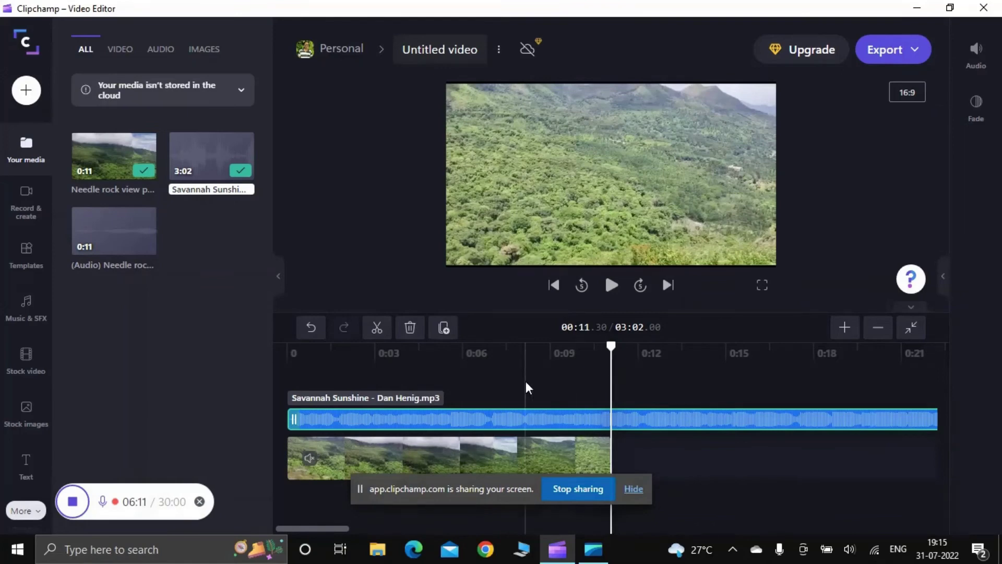
{"action": "left_click", "coordinate": [377, 328]}
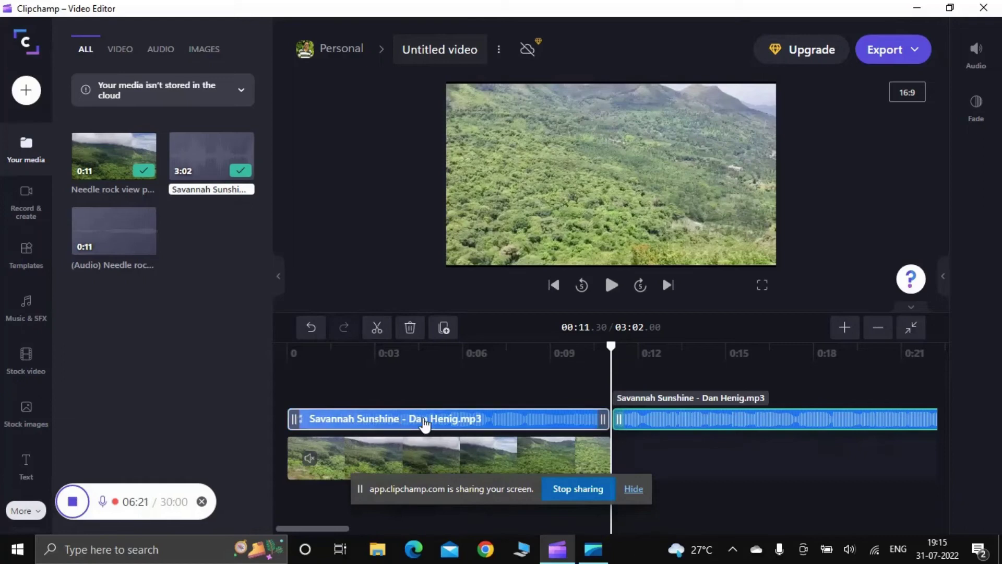
{"action": "left_click", "coordinate": [417, 462]}
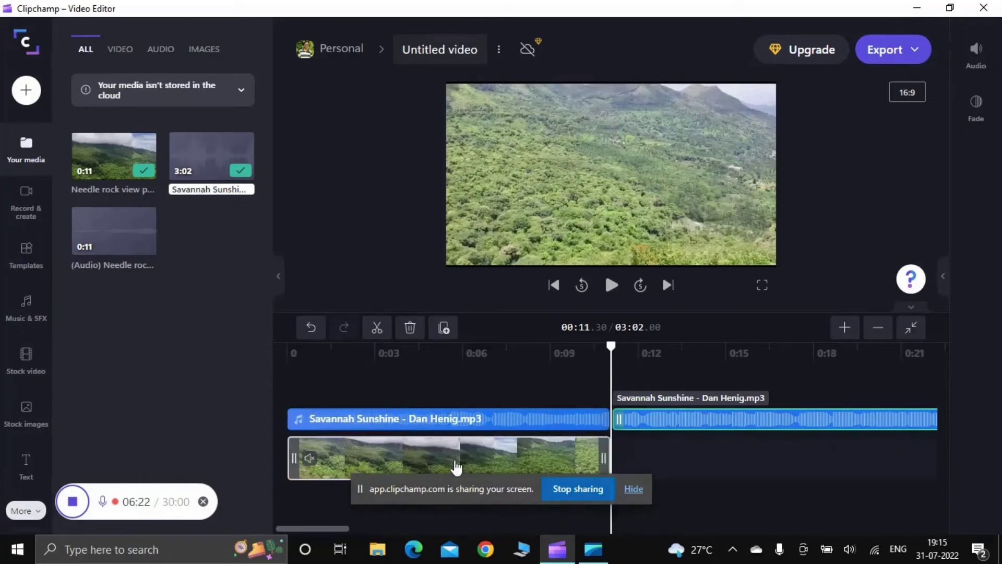
{"action": "left_click", "coordinate": [464, 422]}
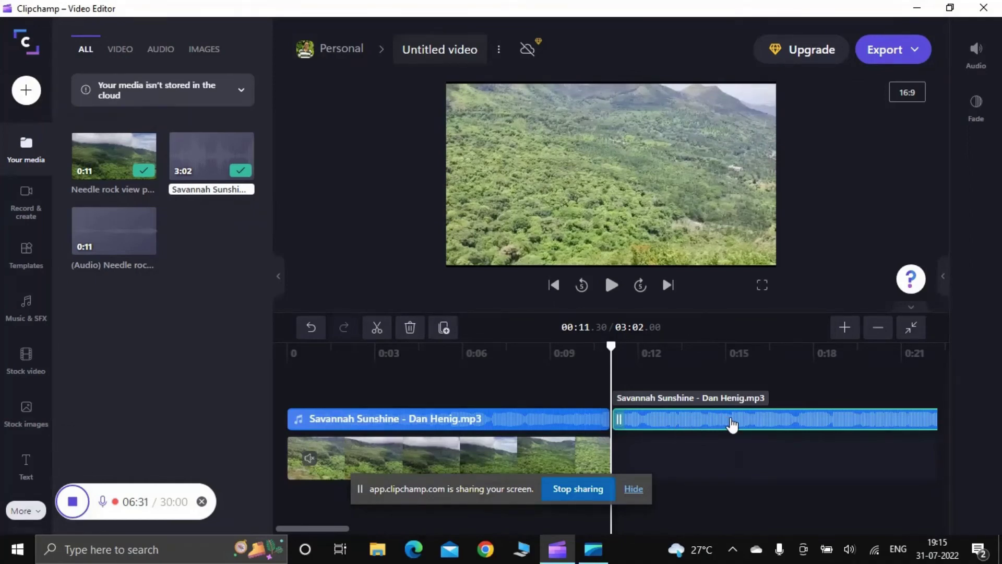
{"action": "key", "text": "Delete"}
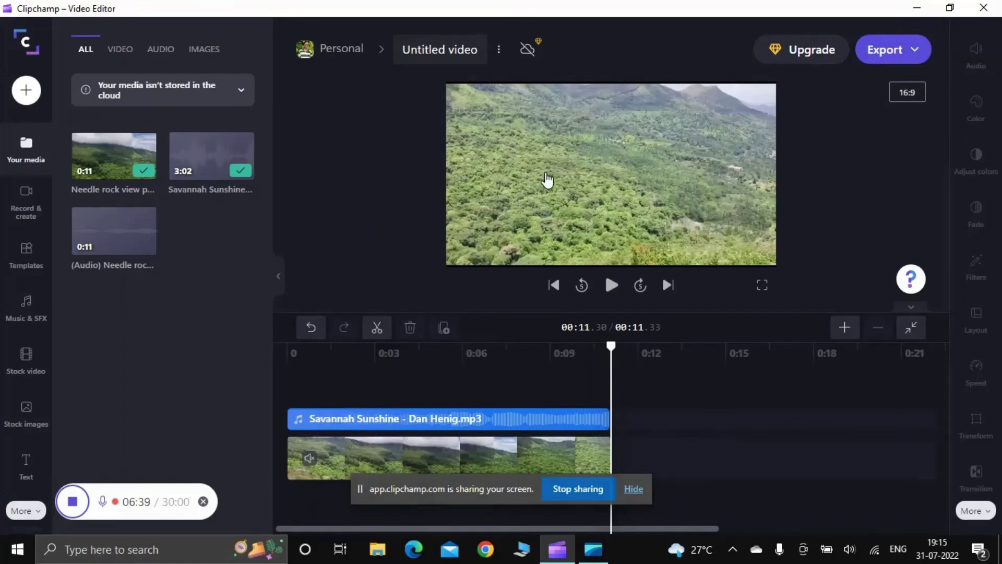
Step: Play the video with its new background music and review the export quality options without exporting
{"action": "left_click", "coordinate": [612, 287]}
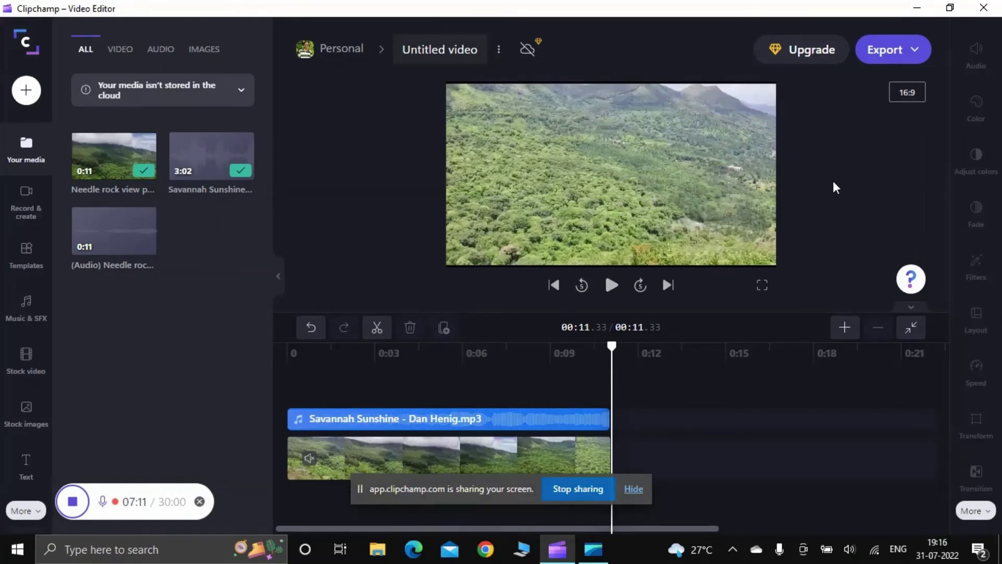
{"action": "left_click", "coordinate": [914, 55]}
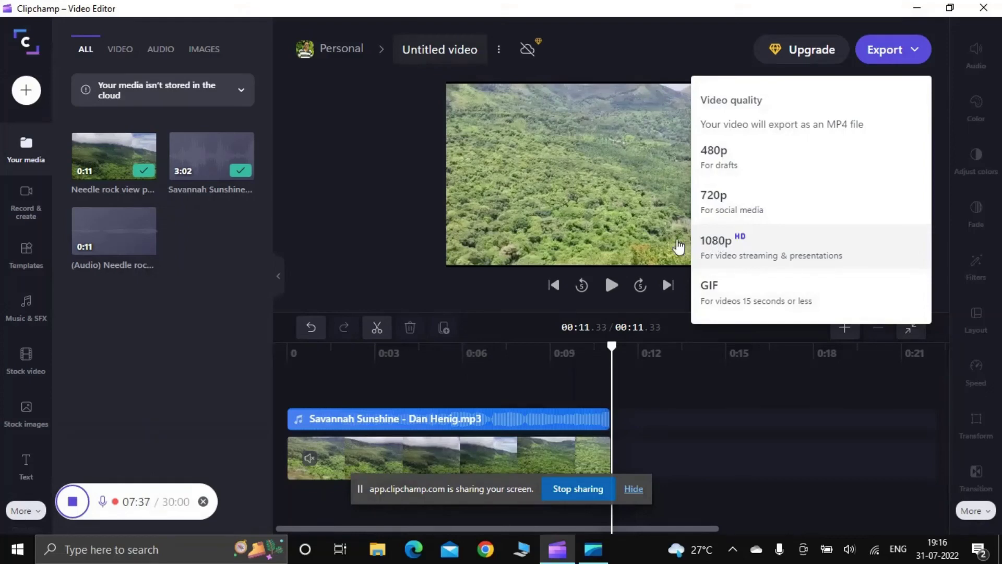
{"action": "left_click", "coordinate": [364, 224]}
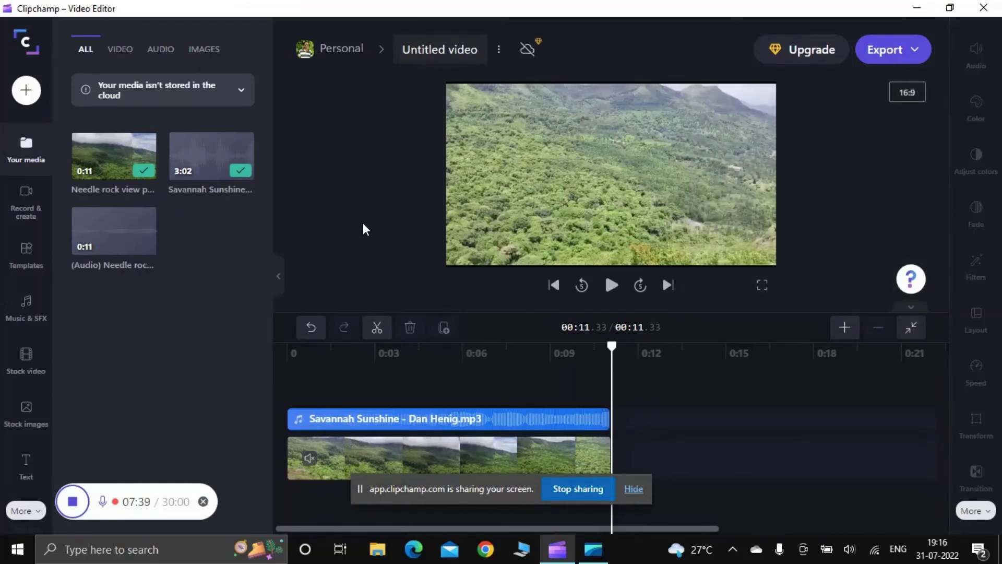